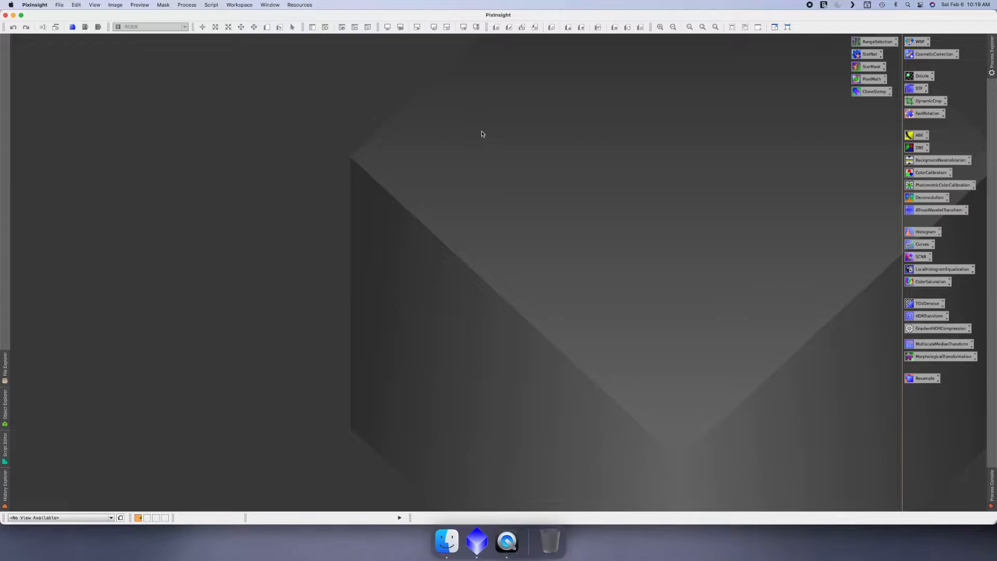
- Browse to the SH2-275 Registration master folder to examine the master files, including the masterLight file, without opening any
{"action": "double_click", "coordinate": [504, 180]}
{"action": "left_click", "coordinate": [390, 126]}
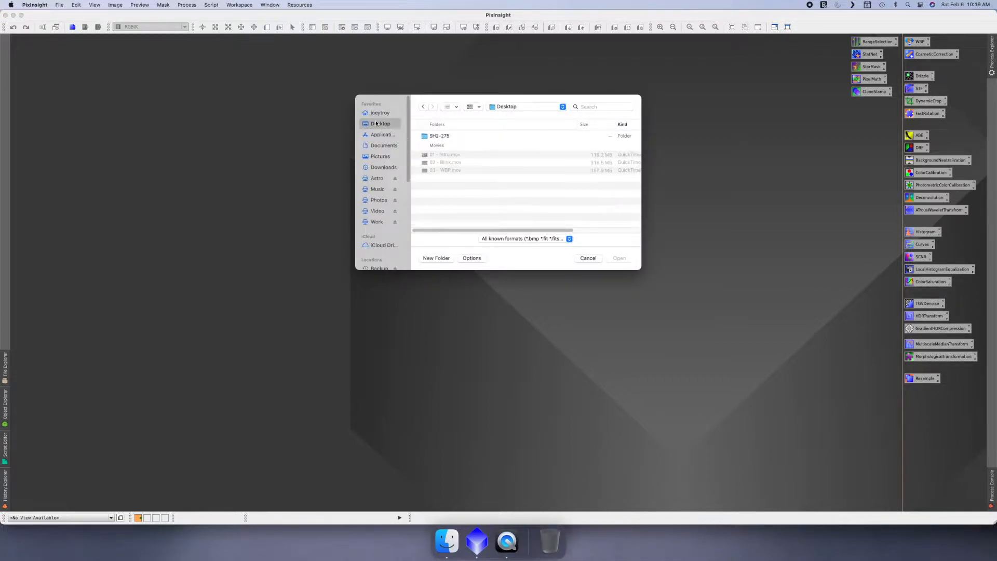
{"action": "double_click", "coordinate": [447, 137]}
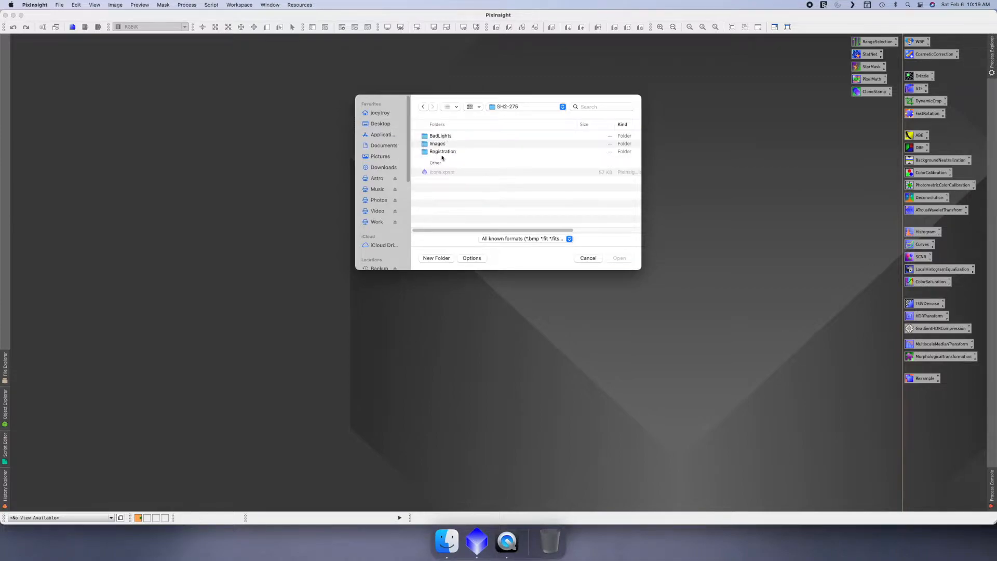
{"action": "double_click", "coordinate": [442, 152]}
{"action": "left_click", "coordinate": [434, 152]}
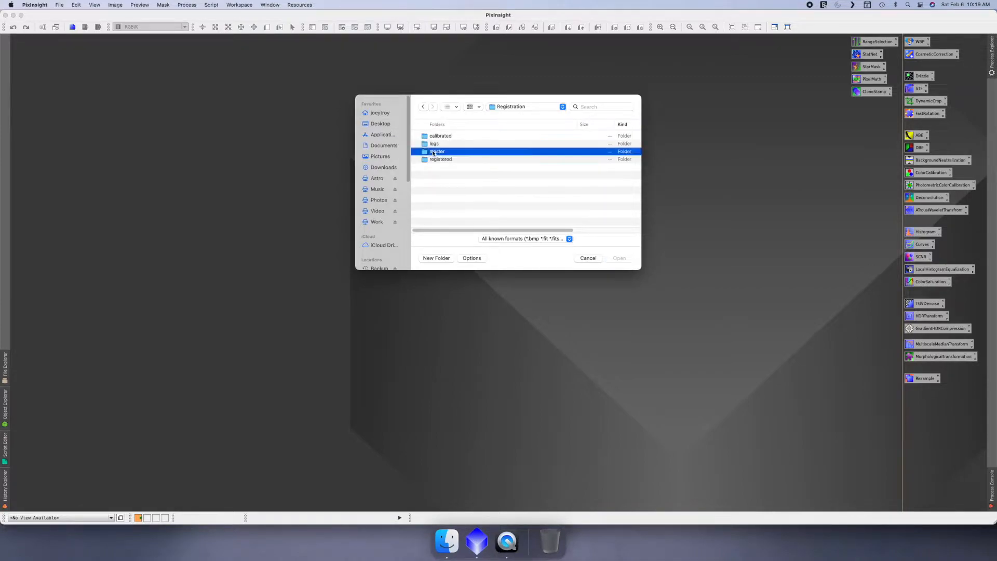
{"action": "double_click", "coordinate": [434, 153]}
{"action": "left_click", "coordinate": [452, 160]}
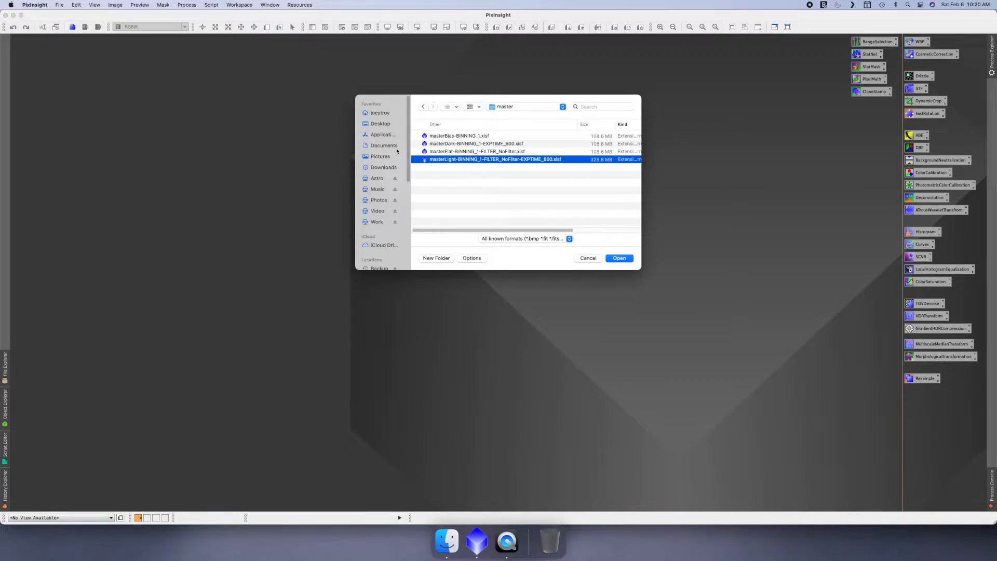
{"action": "left_click", "coordinate": [586, 258]}
- Add all .xdrz drizzle data files from the Registration/registered/NoFilter folder to DrizzleIntegration
{"action": "left_click", "coordinate": [917, 76]}
{"action": "double_click", "coordinate": [917, 77]}
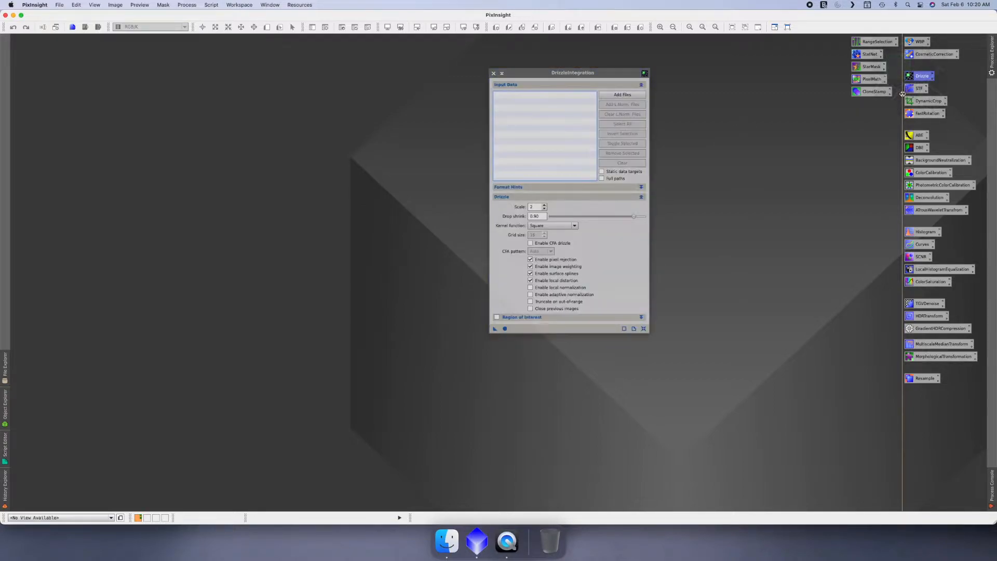
{"action": "left_click", "coordinate": [612, 97]}
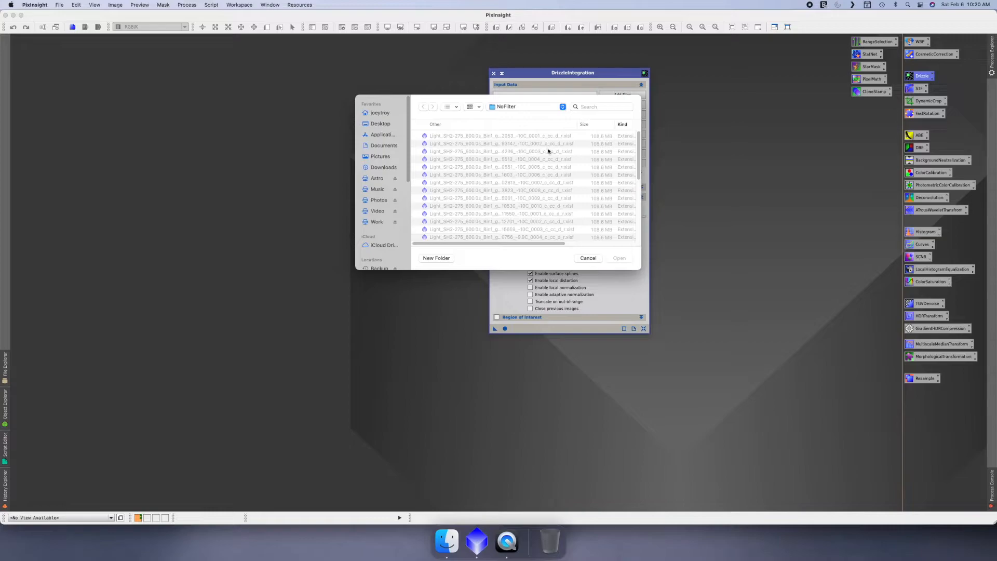
{"action": "left_click", "coordinate": [514, 108]}
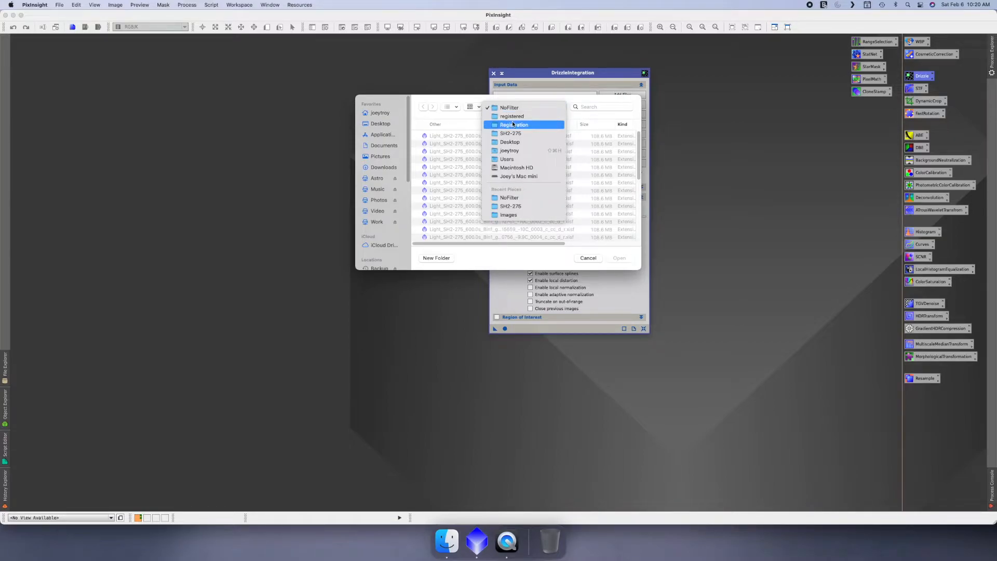
{"action": "left_click", "coordinate": [513, 124]}
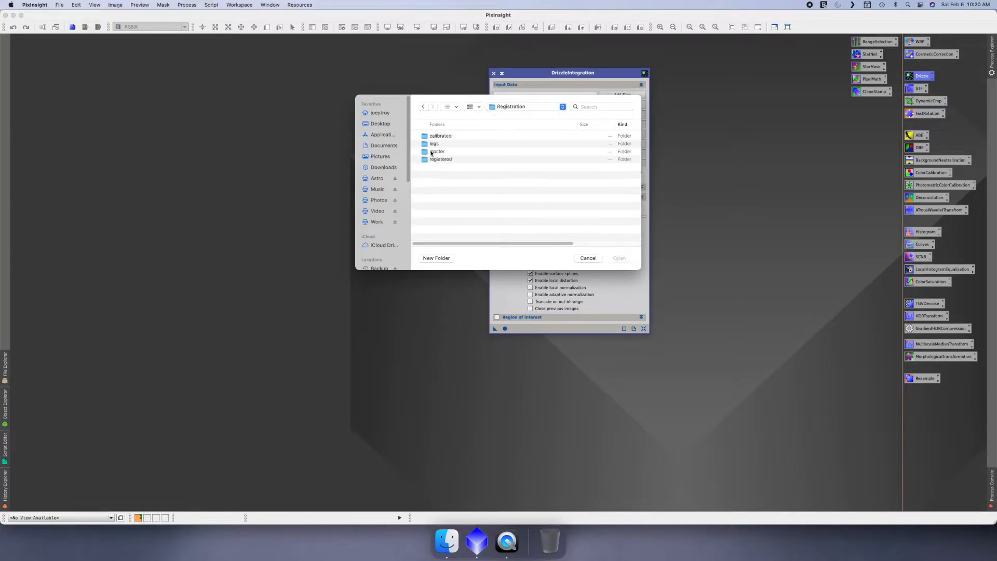
{"action": "double_click", "coordinate": [441, 159]}
{"action": "double_click", "coordinate": [435, 136]}
{"action": "scroll", "coordinate": [535, 167], "scroll_direction": "down", "scroll_amount": 5}
{"action": "scroll", "coordinate": [536, 168], "scroll_direction": "up", "scroll_amount": 4}
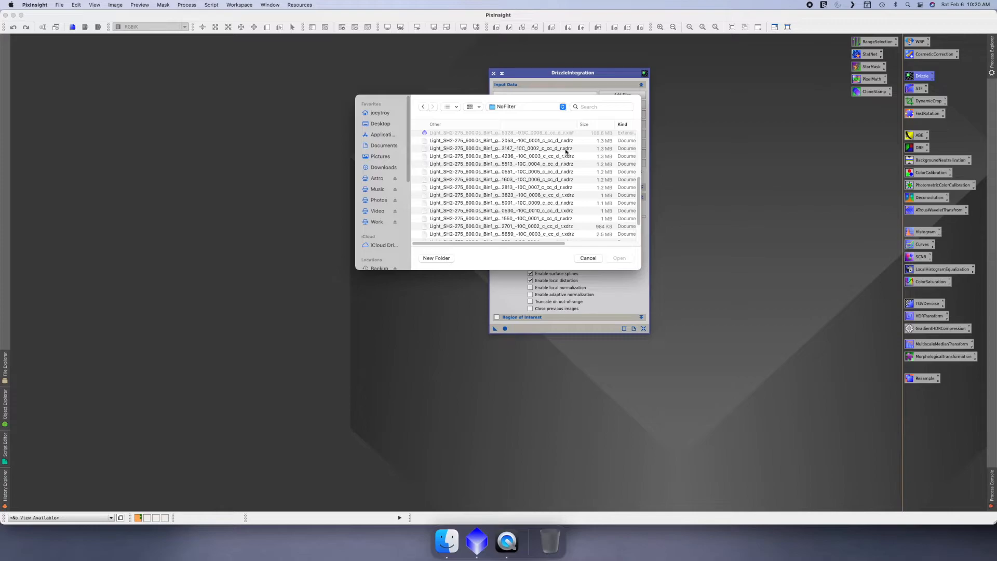
{"action": "left_click", "coordinate": [555, 141]}
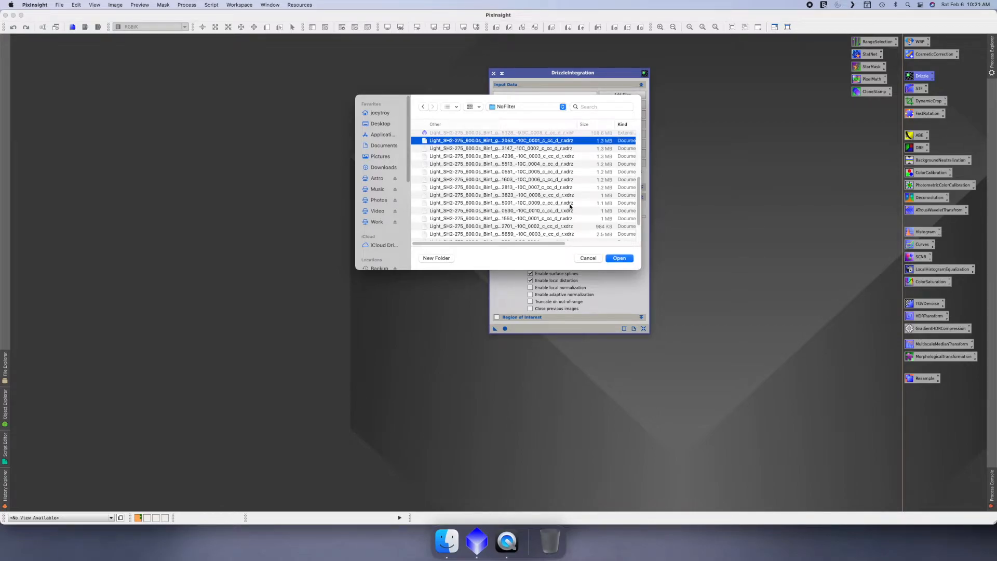
{"action": "scroll", "coordinate": [570, 206], "scroll_direction": "down", "scroll_amount": 3}
{"action": "left_click", "coordinate": [549, 232], "text": "shift"}
{"action": "left_click", "coordinate": [620, 258]}
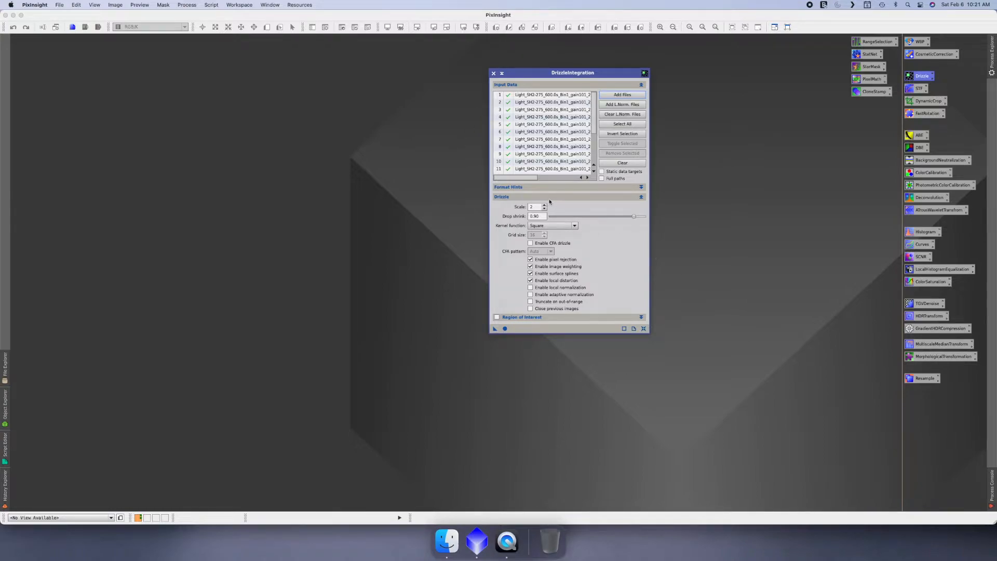
- Run DrizzleIntegration on the added files and close its dialog and the drizzle_weights image
{"action": "mouse_move", "coordinate": [518, 209]}
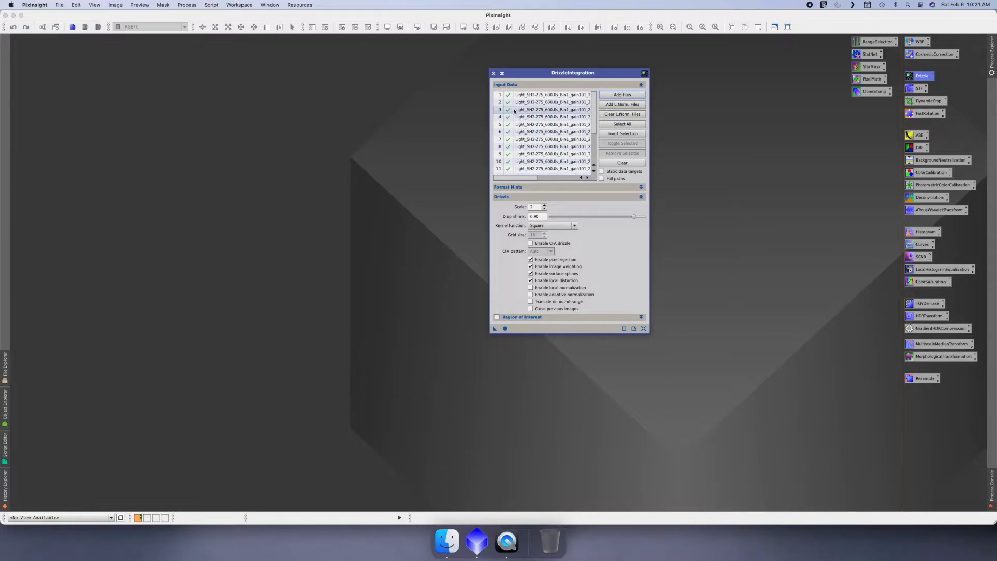
{"action": "left_click", "coordinate": [505, 329]}
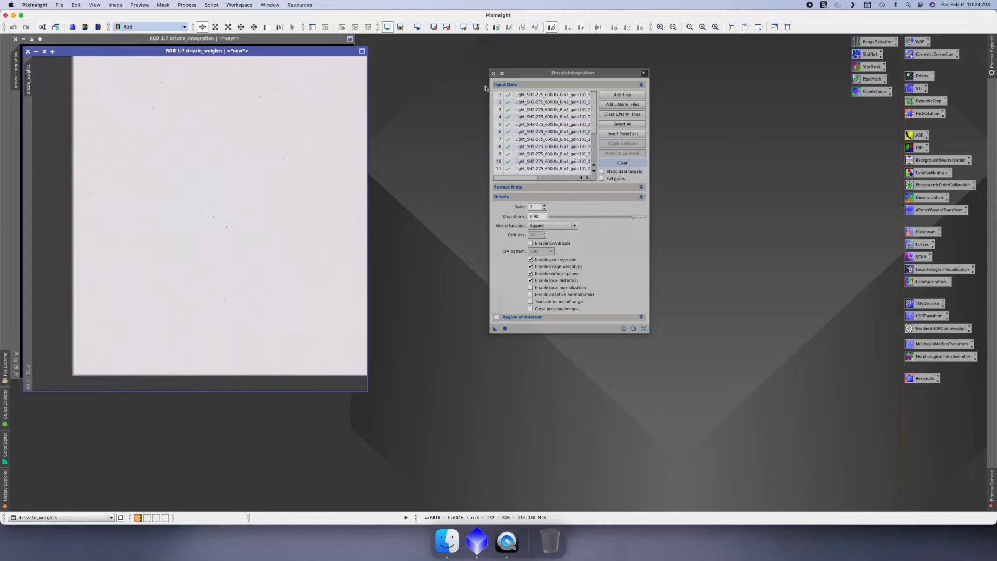
{"action": "left_click", "coordinate": [494, 73]}
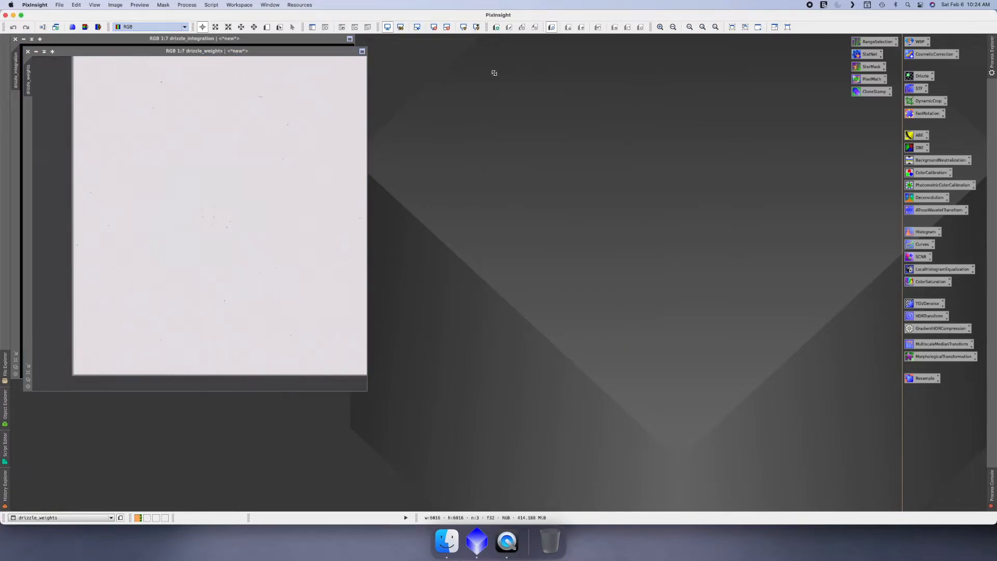
{"action": "left_click", "coordinate": [27, 51]}
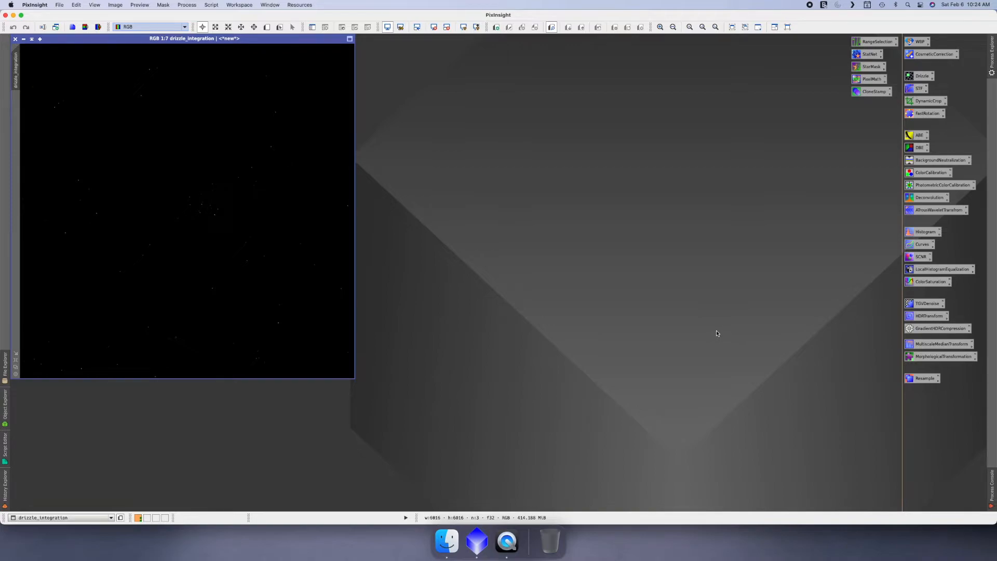
- Auto-stretch the drizzle_integration image with unlinked channels in ScreenTransferFunction and move its window nearer the middle of the workspace
{"action": "double_click", "coordinate": [918, 90]}
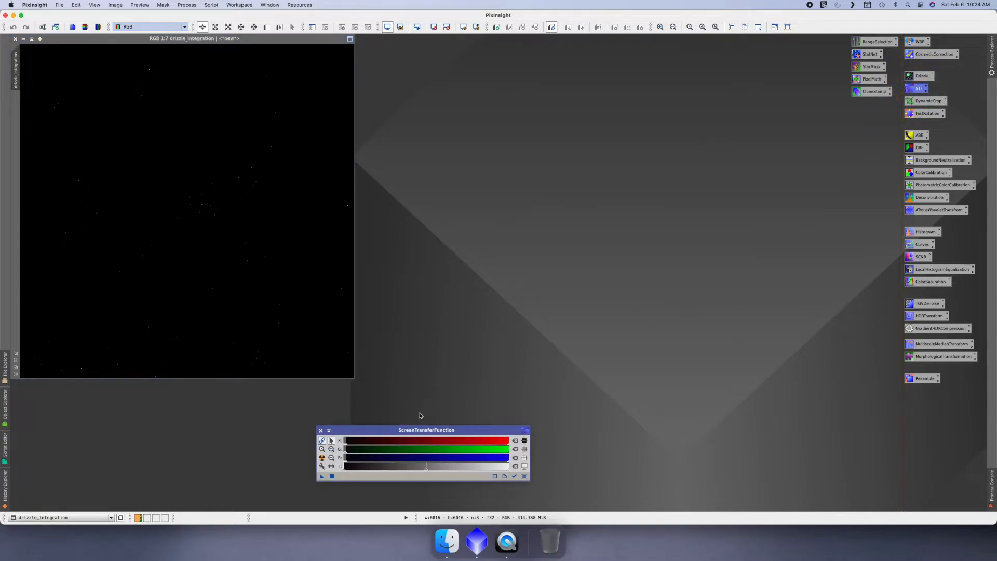
{"action": "left_click", "coordinate": [322, 443]}
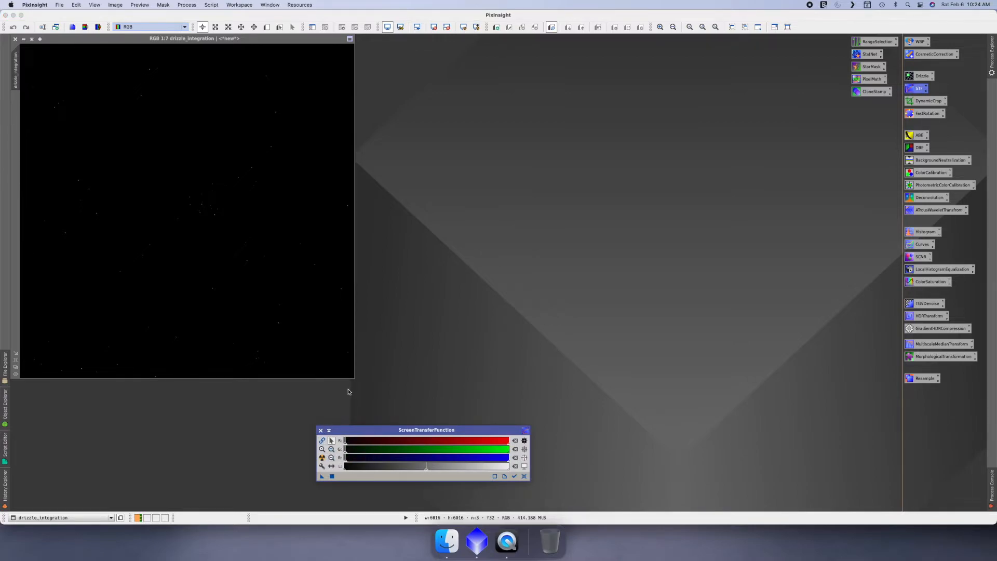
{"action": "left_click", "coordinate": [321, 457]}
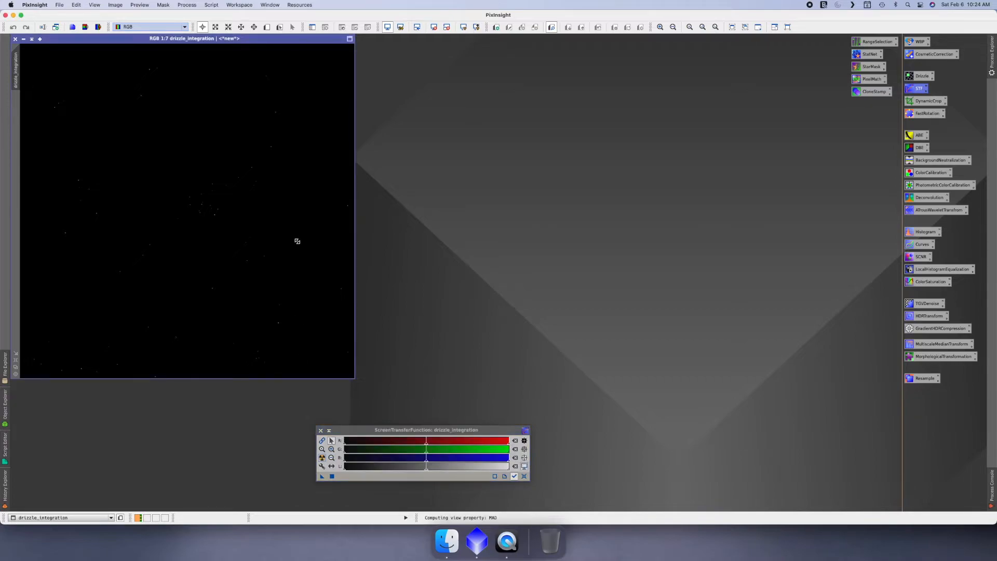
{"action": "left_click_drag", "start_coordinate": [212, 39], "coordinate": [475, 43]}
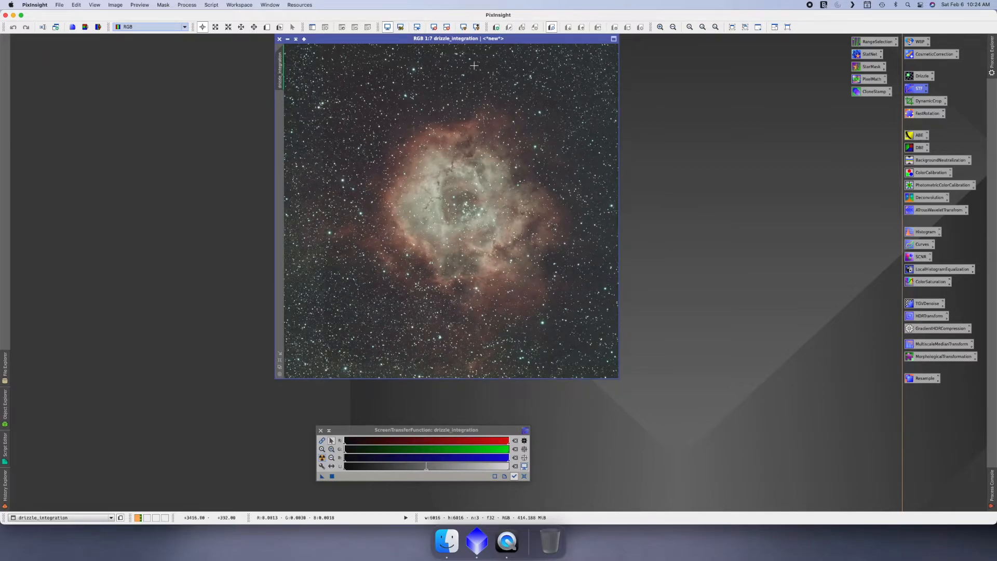
{"action": "left_click_drag", "start_coordinate": [450, 40], "coordinate": [409, 40]}
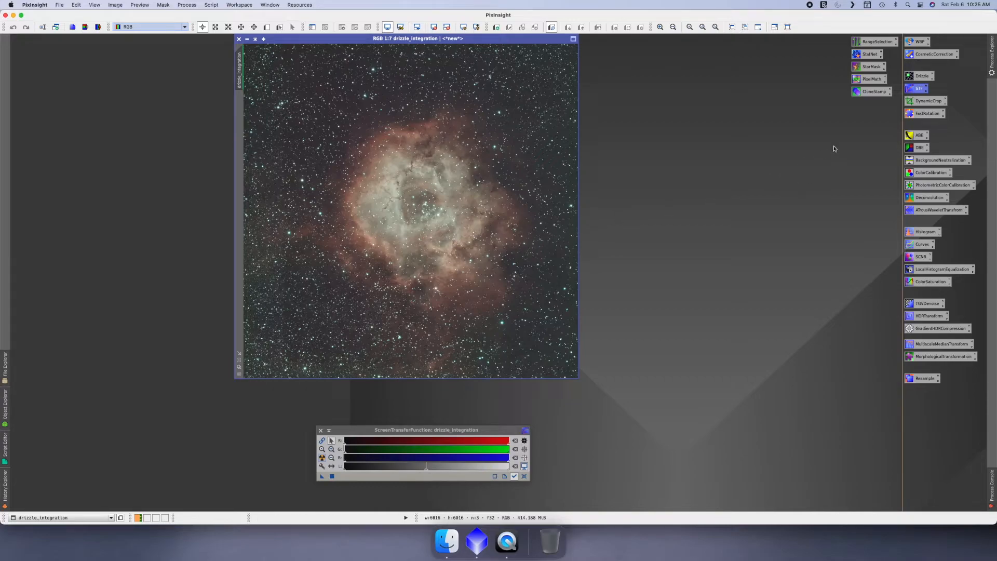
- Crop the drizzle_integration image around the nebula to about 4462 × 4553 px with DynamicCrop and close the tool
{"action": "double_click", "coordinate": [918, 102]}
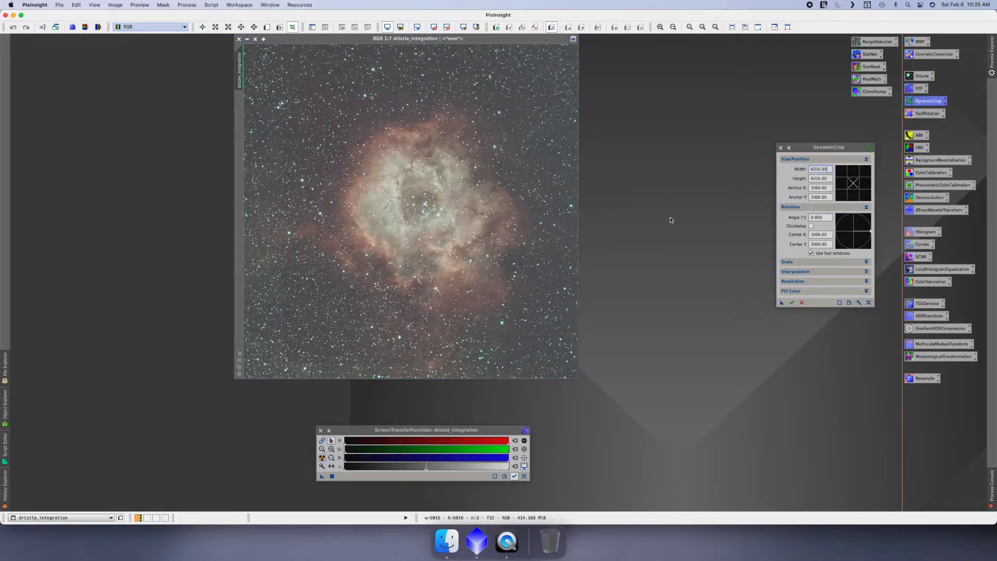
{"action": "left_click_drag", "start_coordinate": [821, 152], "coordinate": [739, 140]}
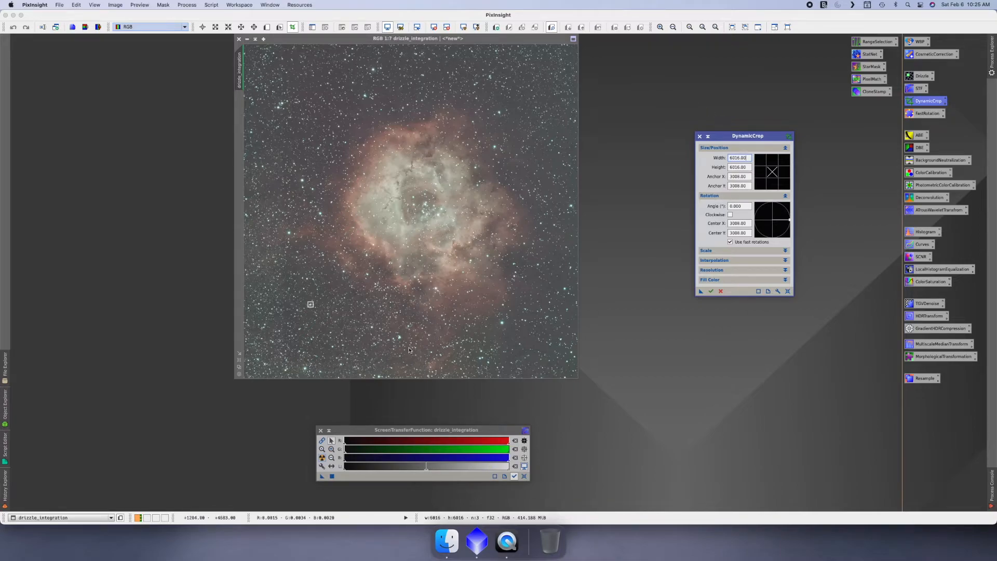
{"action": "left_click_drag", "start_coordinate": [266, 78], "coordinate": [317, 124]}
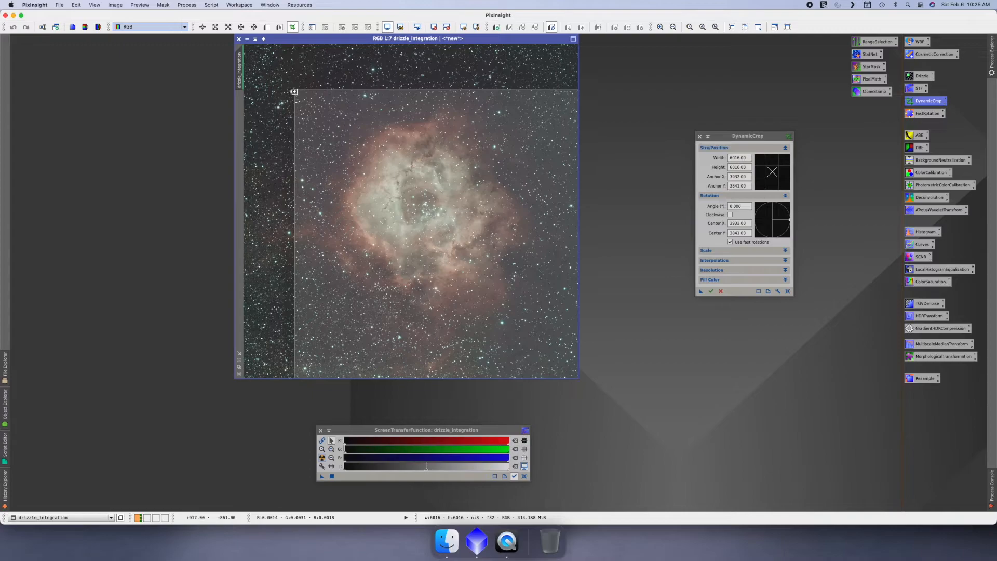
{"action": "left_click_drag", "start_coordinate": [294, 90], "coordinate": [448, 245]}
{"action": "left_click_drag", "start_coordinate": [526, 278], "coordinate": [459, 238]}
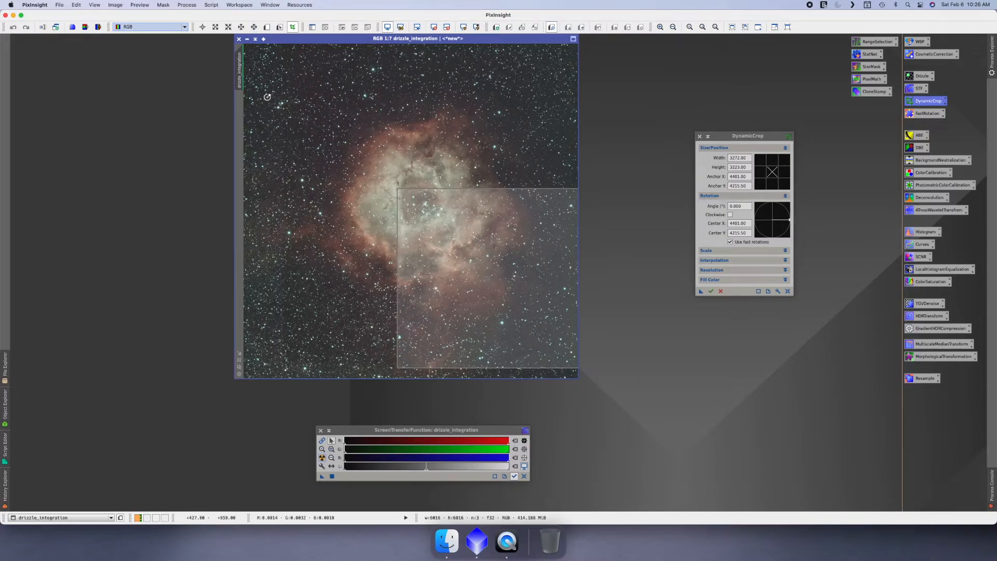
{"action": "left_click_drag", "start_coordinate": [517, 292], "coordinate": [414, 194]}
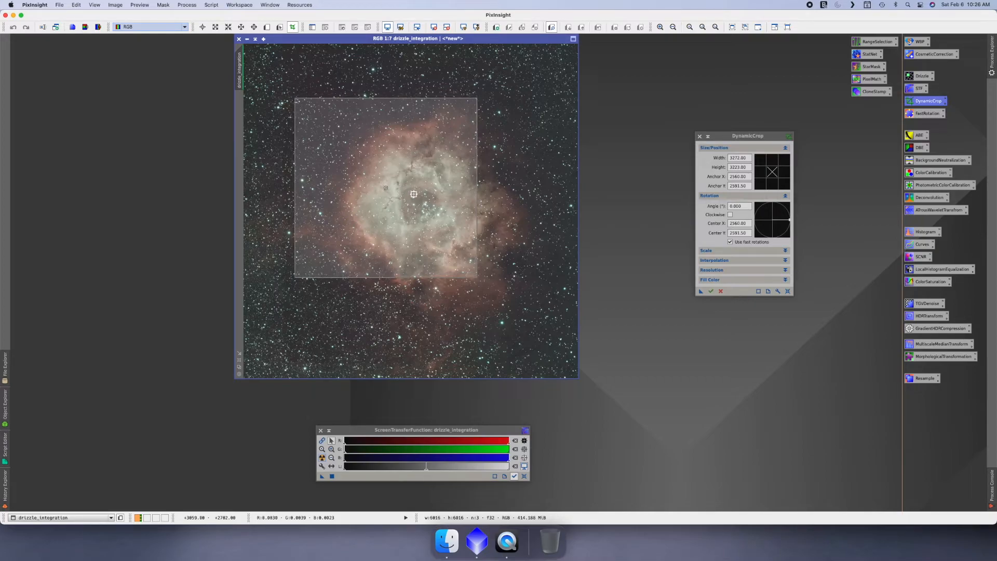
{"action": "left_click_drag", "start_coordinate": [476, 277], "coordinate": [543, 352]}
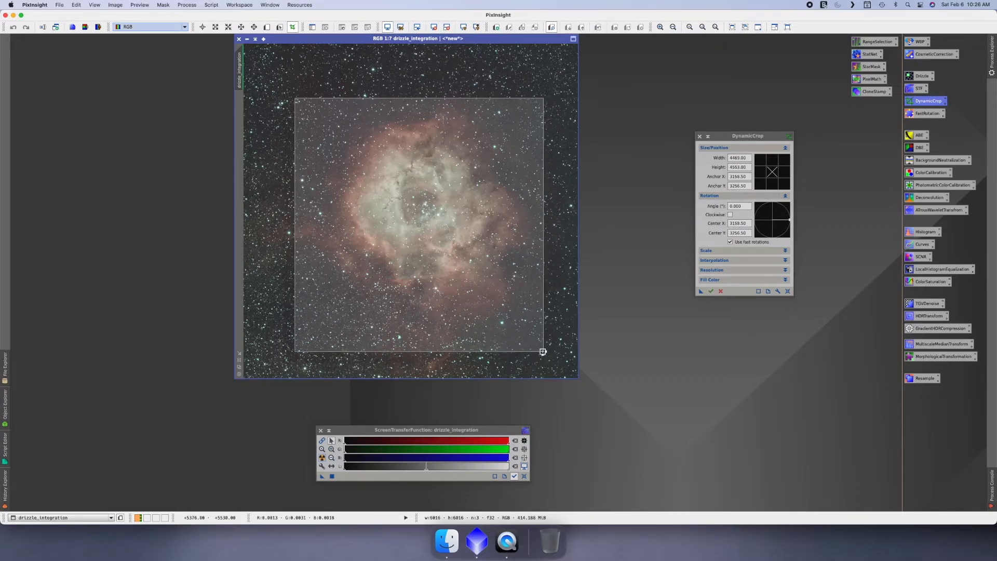
{"action": "left_click_drag", "start_coordinate": [485, 290], "coordinate": [484, 286]}
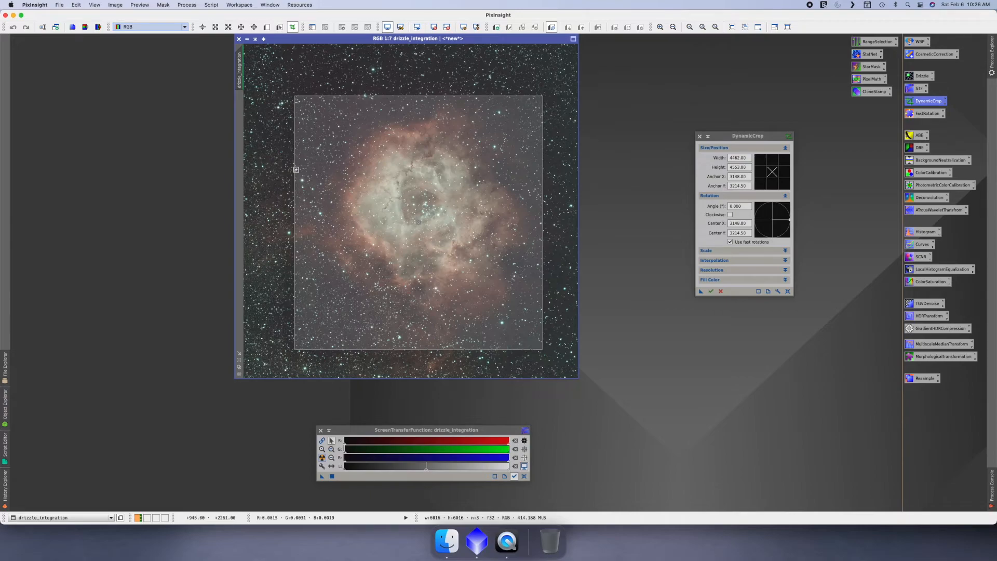
{"action": "left_click", "coordinate": [710, 292]}
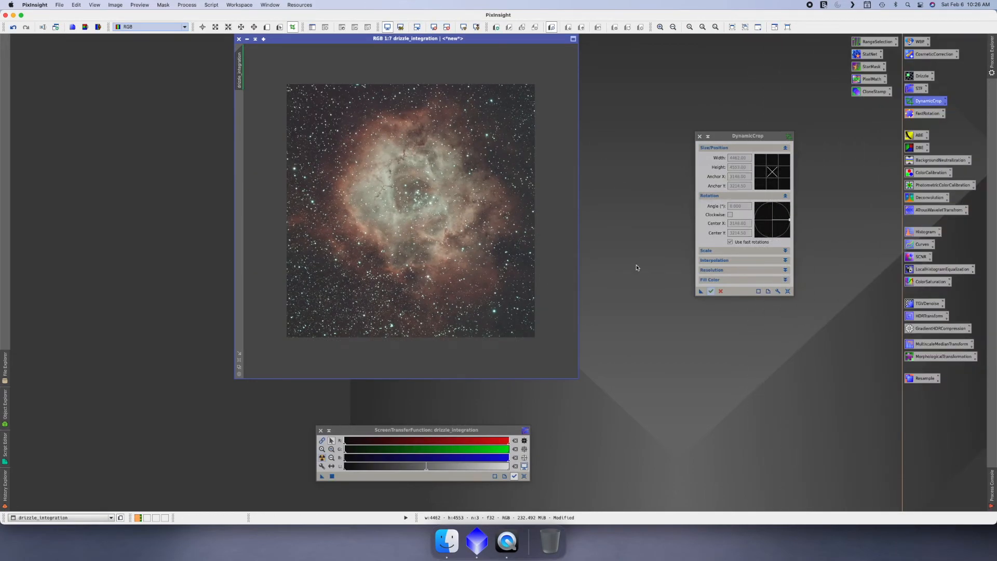
{"action": "left_click", "coordinate": [699, 136]}
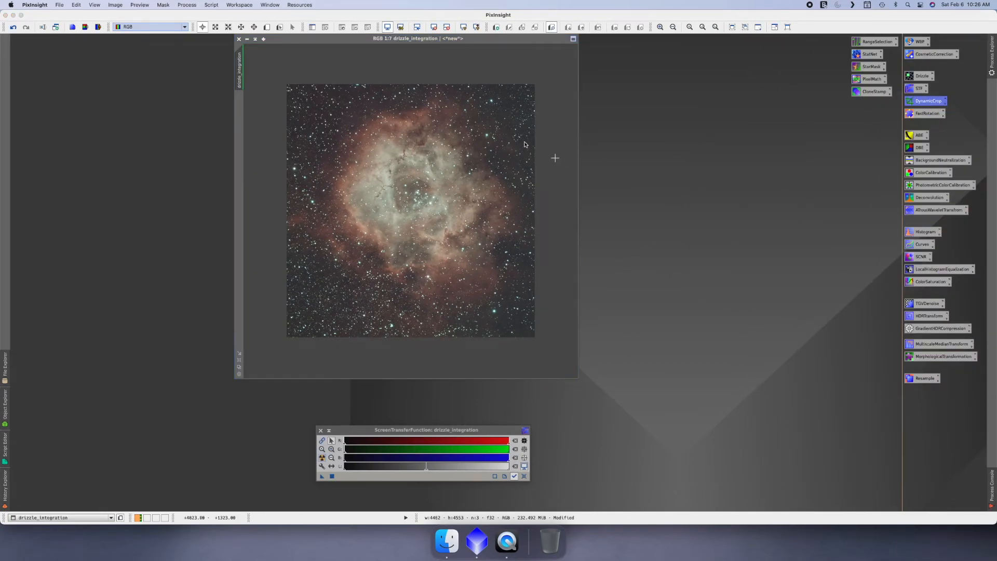
{"action": "left_click", "coordinate": [857, 149]}
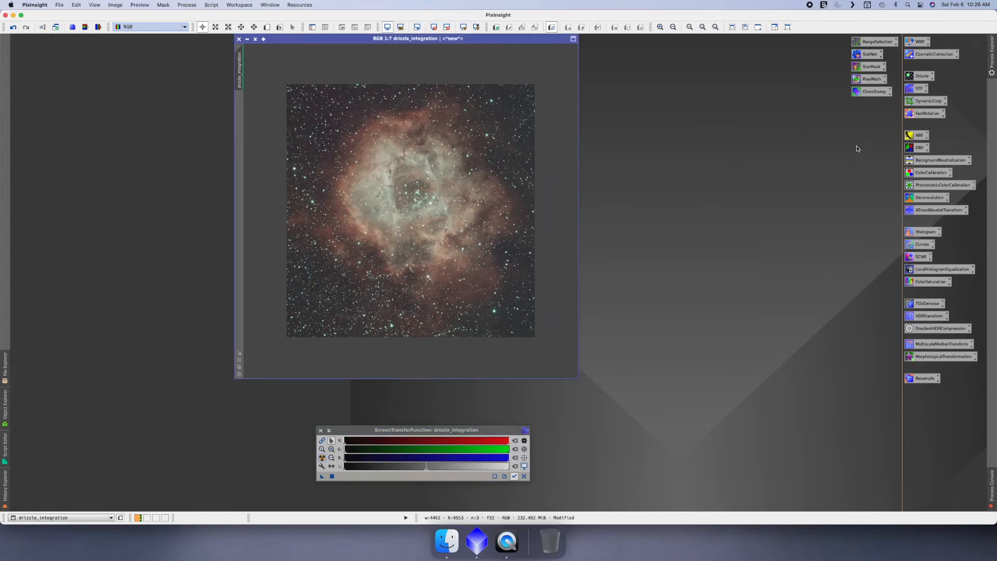
- Try a Horizontal Mirror on the cropped image with FastRotation, undo it and close the tool
{"action": "double_click", "coordinate": [924, 115]}
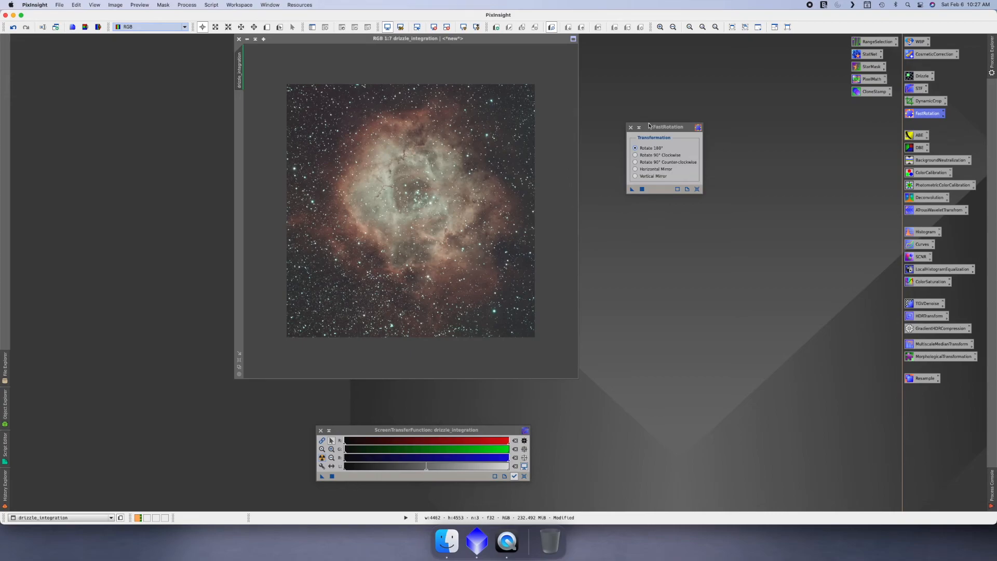
{"action": "left_click", "coordinate": [636, 160]}
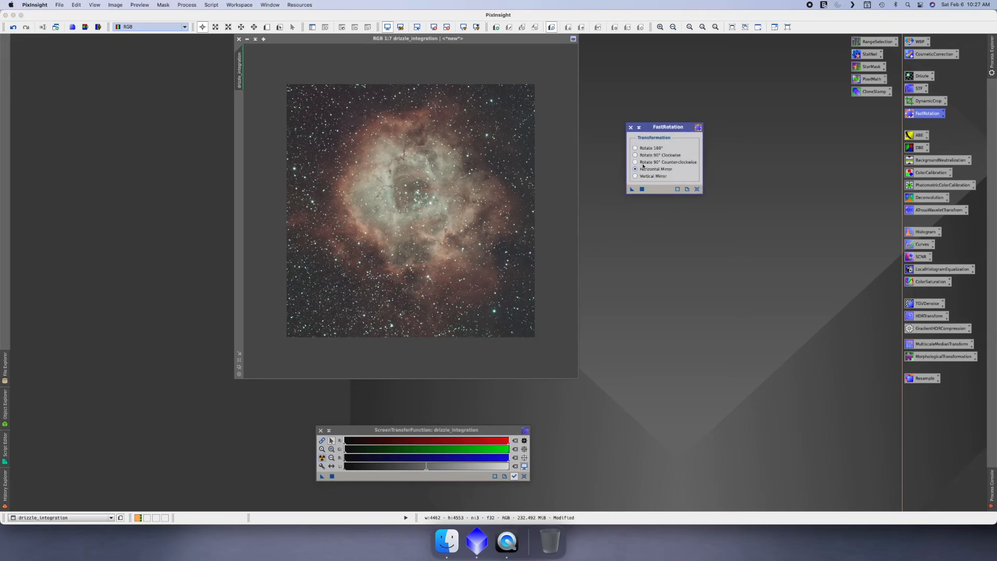
{"action": "left_click_drag", "start_coordinate": [631, 190], "coordinate": [406, 158]}
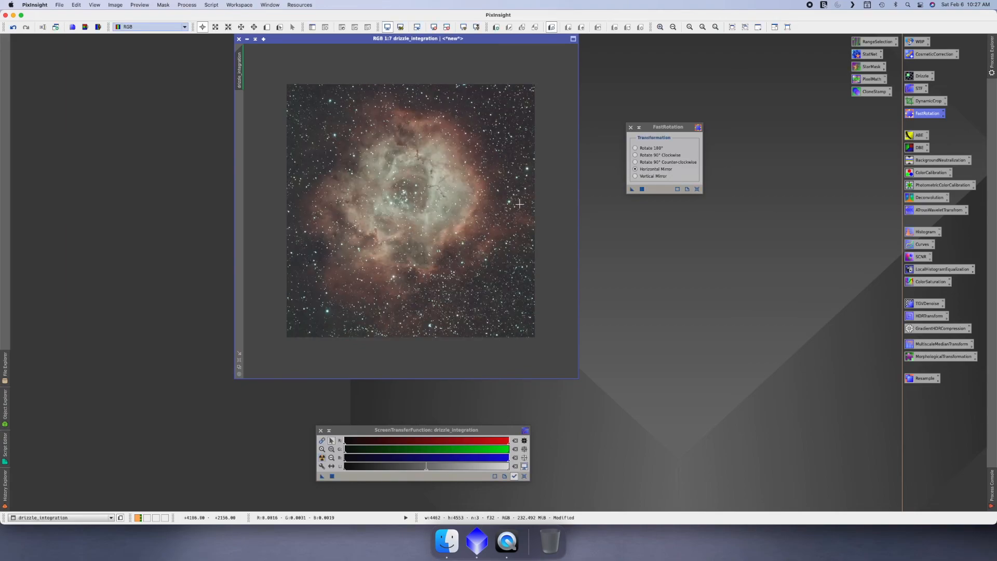
{"action": "key", "text": "super+z"}
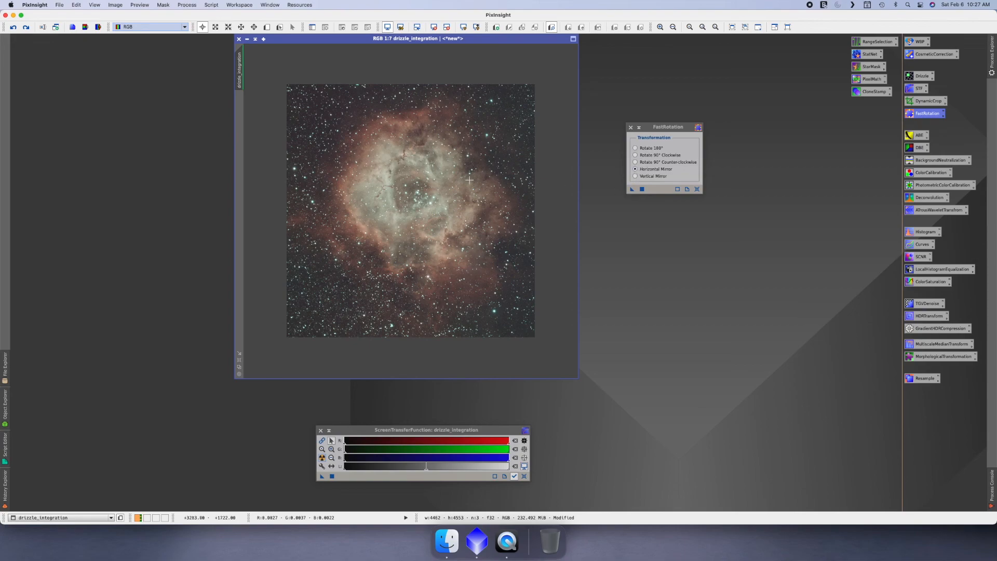
{"action": "left_click", "coordinate": [631, 127]}
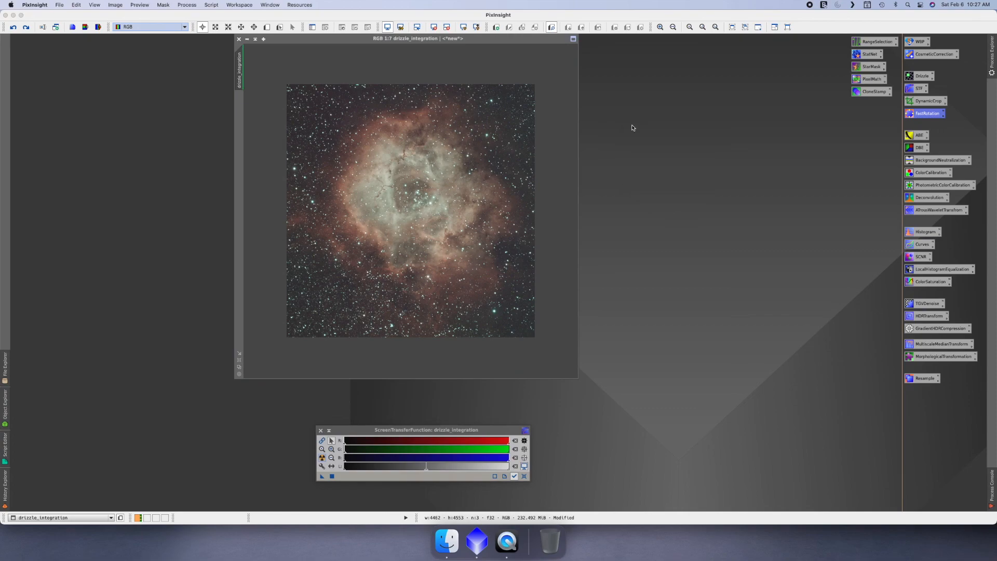